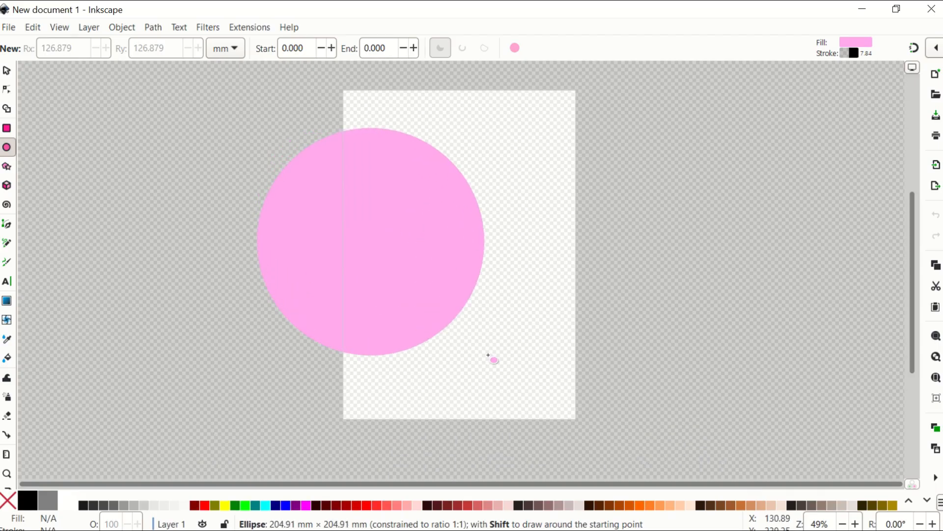
# Draw a dark brown (#28170B) circle about 285 mm in diameter and position it over the page
pyautogui.moveTo(489, 354)
pyautogui.mouseDown()
pyautogui.moveTo(640, 319)
pyautogui.moveTo(795, 317)
pyautogui.moveTo(466, 312)
pyautogui.moveTo(500, 358)
pyautogui.moveTo(614, 446)
pyautogui.mouseUp()
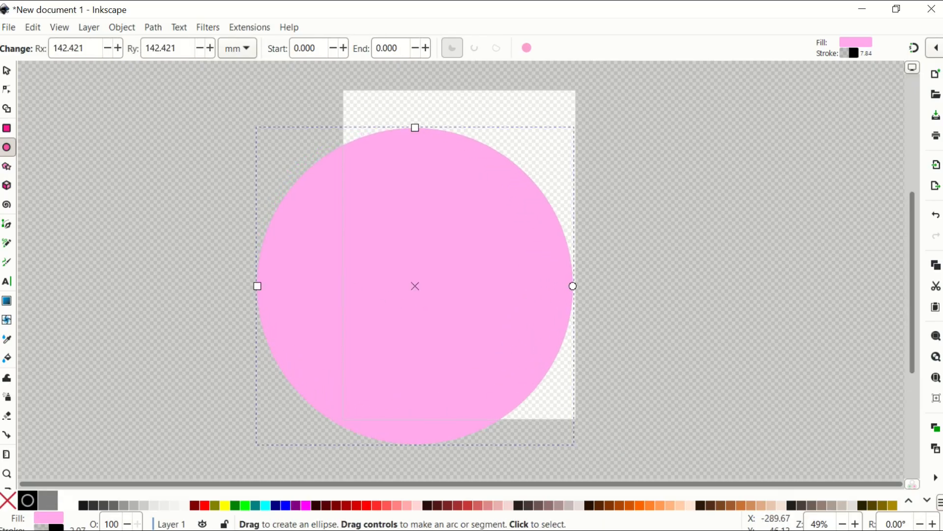
pyautogui.click(7, 70)
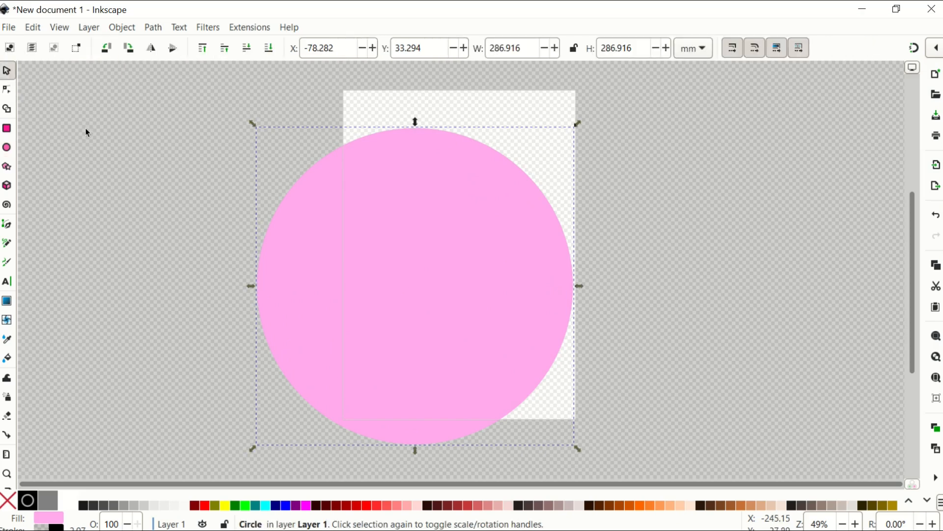
pyautogui.moveTo(351, 319); pyautogui.dragTo(380, 284)
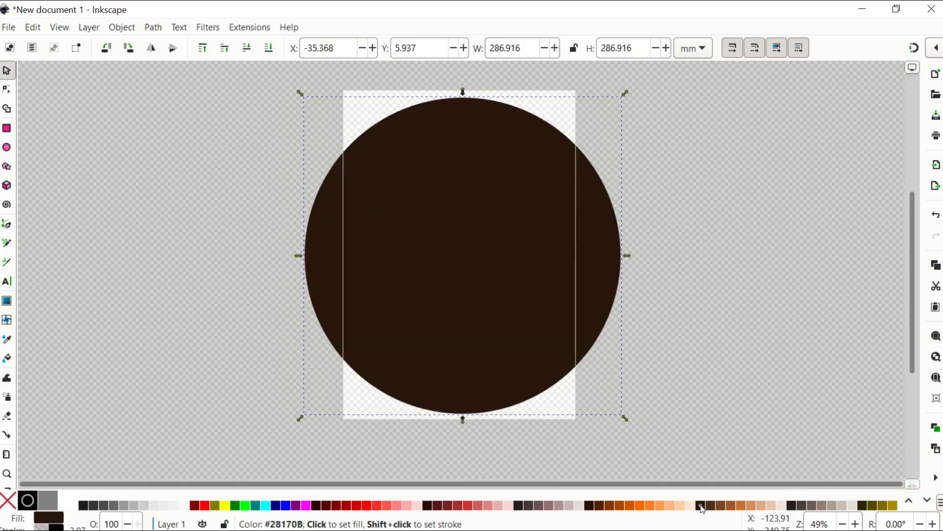
pyautogui.click(701, 507)
pyautogui.moveTo(445, 301); pyautogui.dragTo(389, 305)
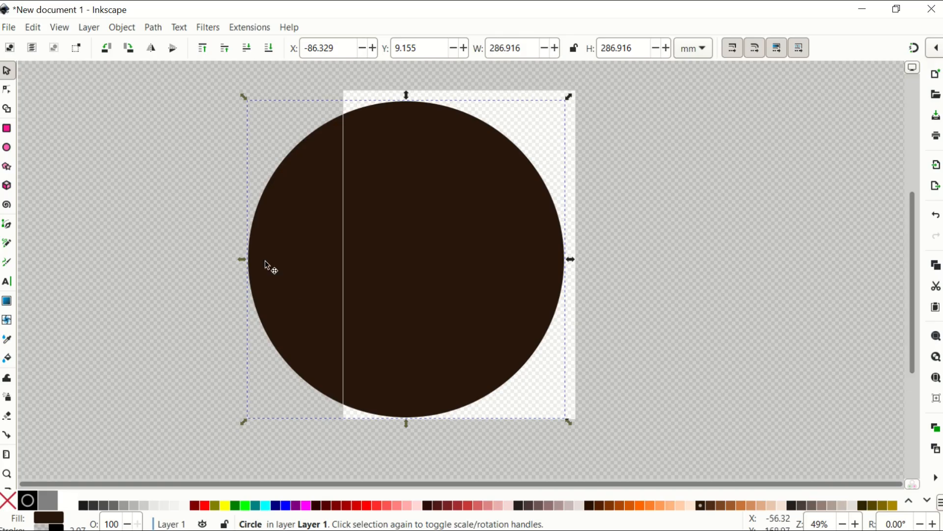
# Draw a thin red horizontal rectangle about 463 mm long and 1.6 mm high, and place it across the circle's upper part
pyautogui.click(4, 132)
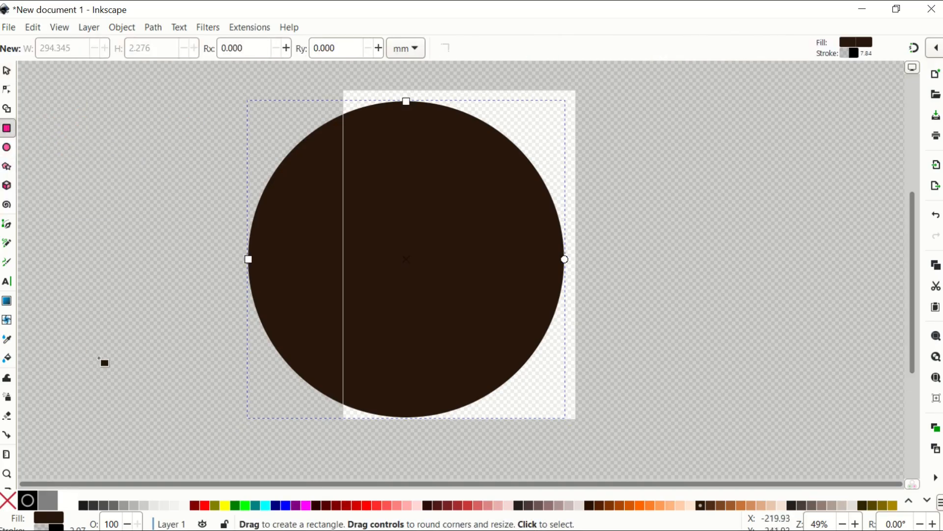
pyautogui.moveTo(92, 375); pyautogui.dragTo(605, 376)
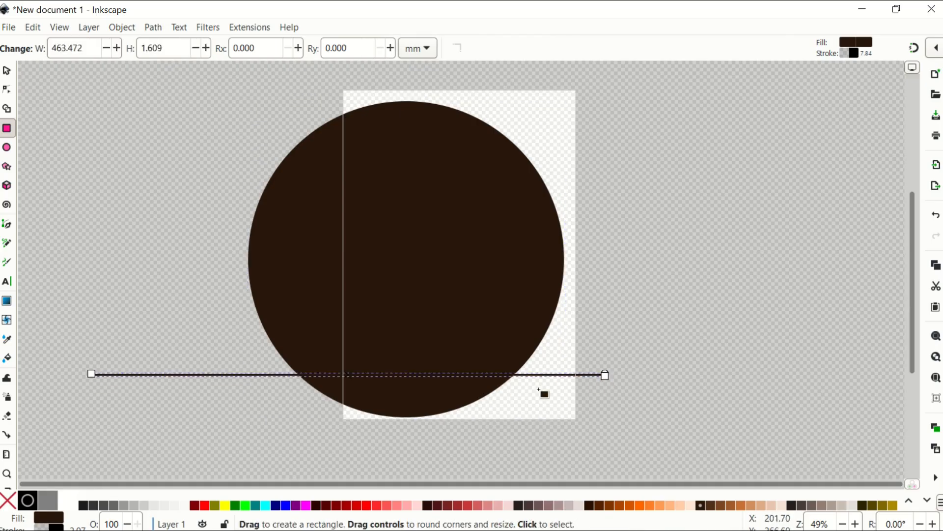
pyautogui.click(205, 505)
pyautogui.moveTo(204, 505); pyautogui.dragTo(188, 389)
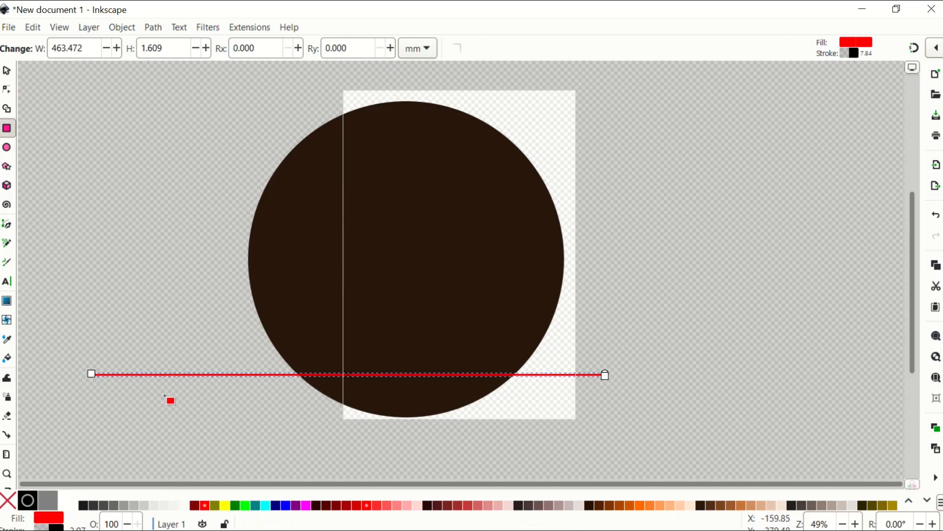
pyautogui.moveTo(52, 121); pyautogui.dragTo(116, 118)
pyautogui.click(8, 72)
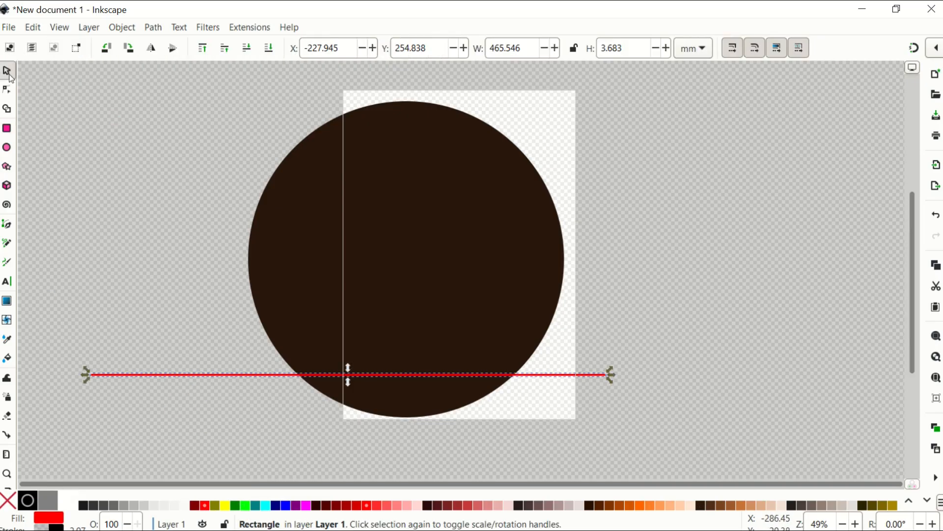
pyautogui.moveTo(127, 326); pyautogui.dragTo(147, 275)
pyautogui.moveTo(205, 375); pyautogui.dragTo(270, 138)
# Paste copies of the red line down the circle to make eight roughly evenly spaced horizontal lines
pyautogui.hotkey('ctrl', 'c')
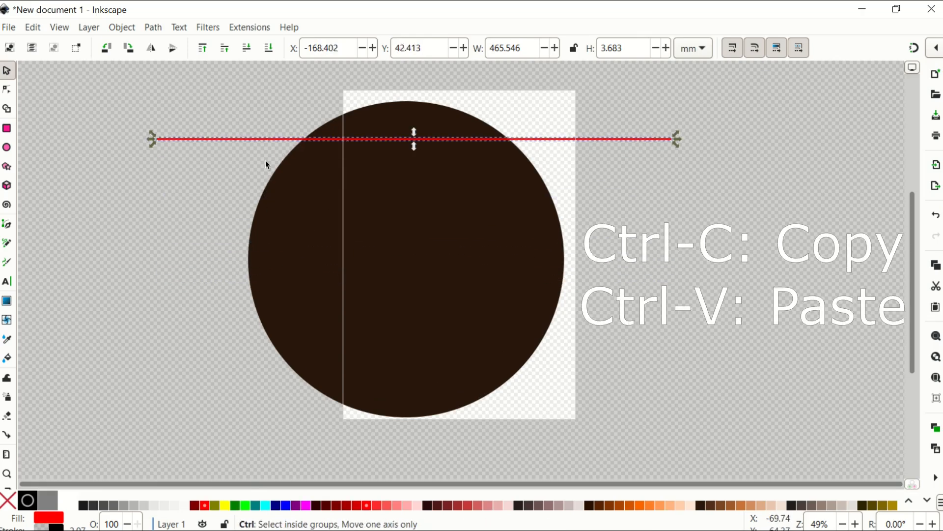
pyautogui.hotkey('ctrl', 'v')
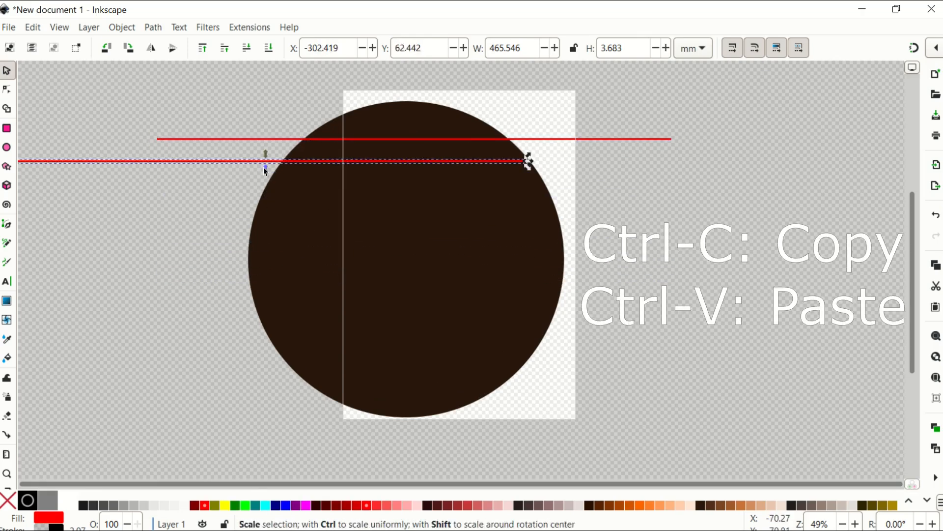
pyautogui.moveTo(257, 162); pyautogui.dragTo(390, 223)
pyautogui.hotkey('ctrl', 'v')
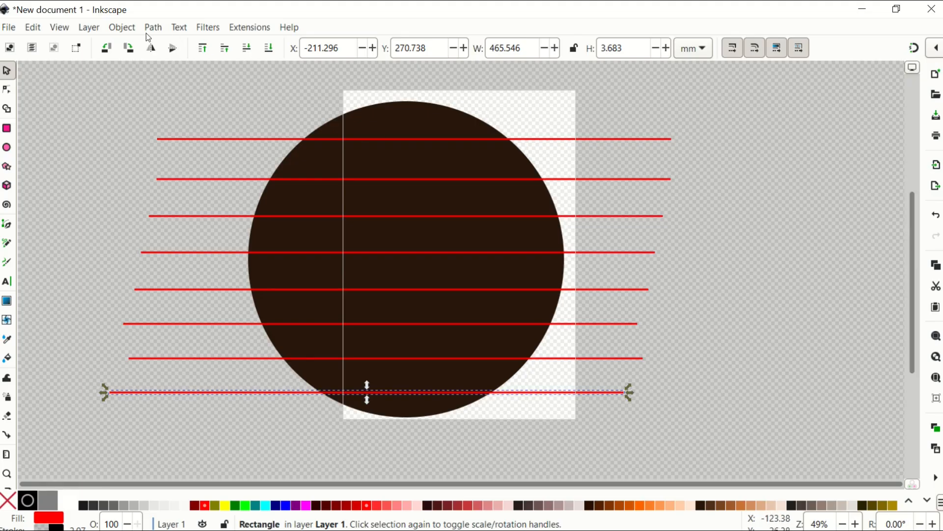
# Show the page grid behind the lines and hide it again
pyautogui.click(60, 28)
pyautogui.click(79, 149)
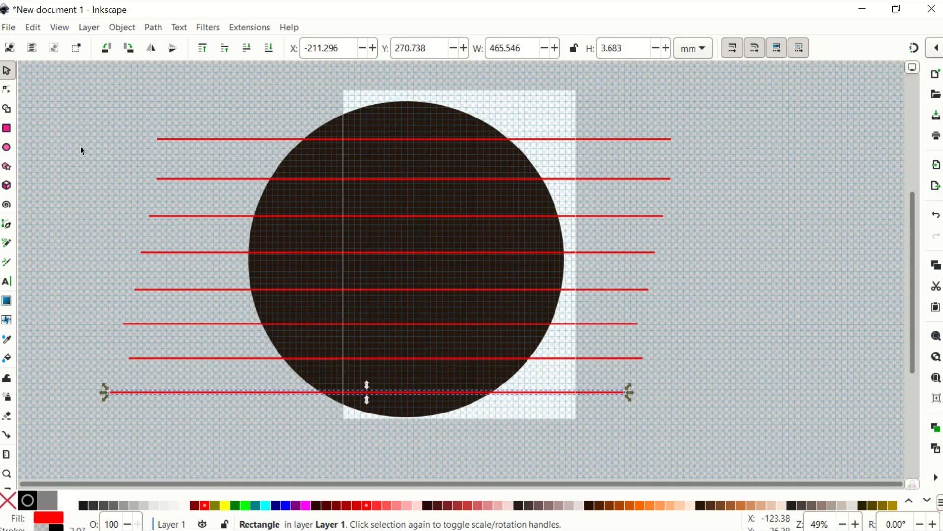
pyautogui.keyDown('ctrl'); pyautogui.scroll(4, 397, 203); pyautogui.keyUp('ctrl')
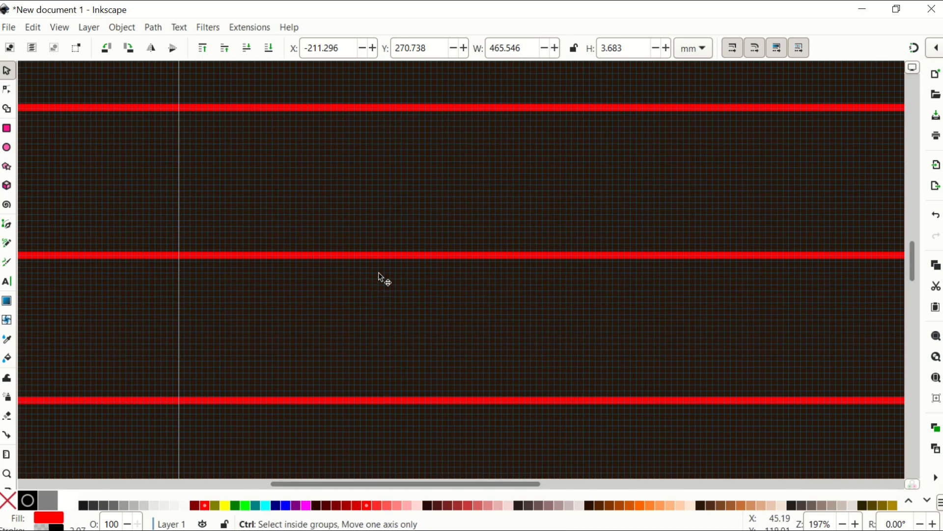
pyautogui.keyDown('ctrl'); pyautogui.scroll(-4, 378, 269); pyautogui.keyUp('ctrl')
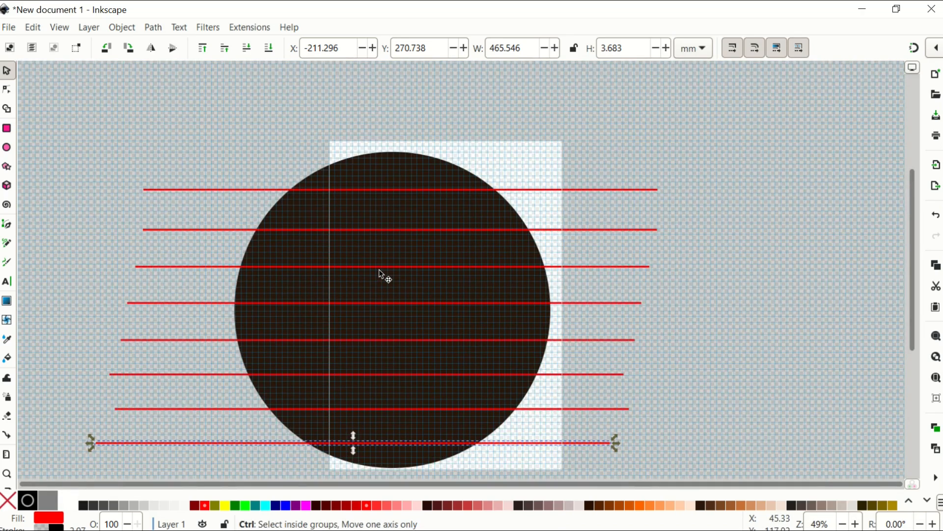
pyautogui.scroll(-2, 392, 280)
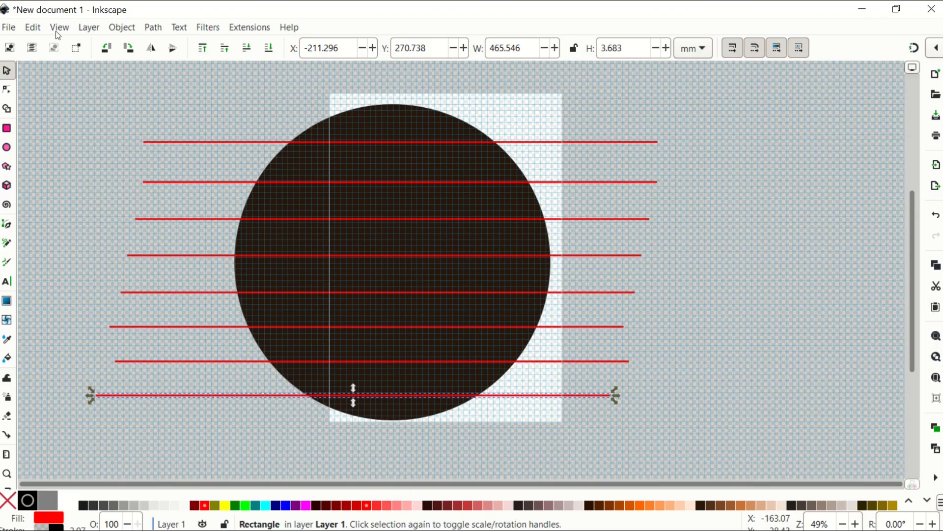
pyautogui.click(59, 29)
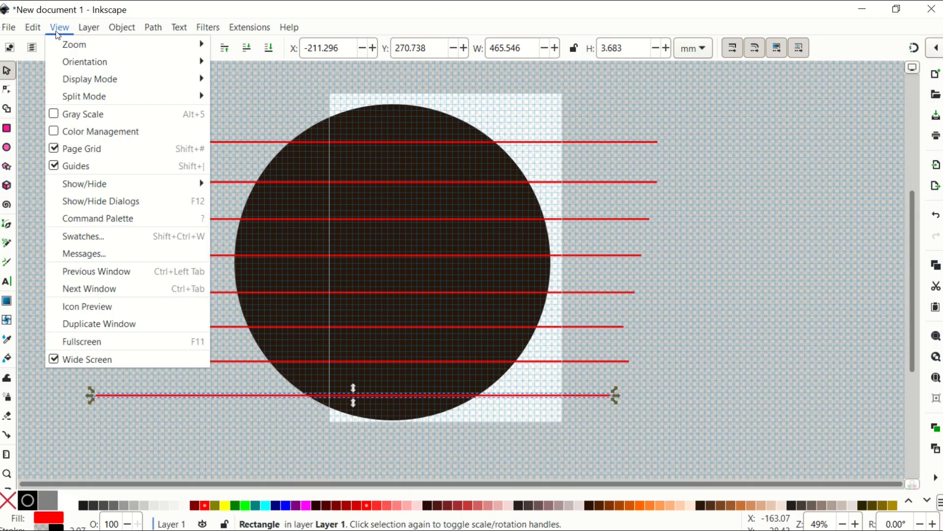
pyautogui.click(92, 154)
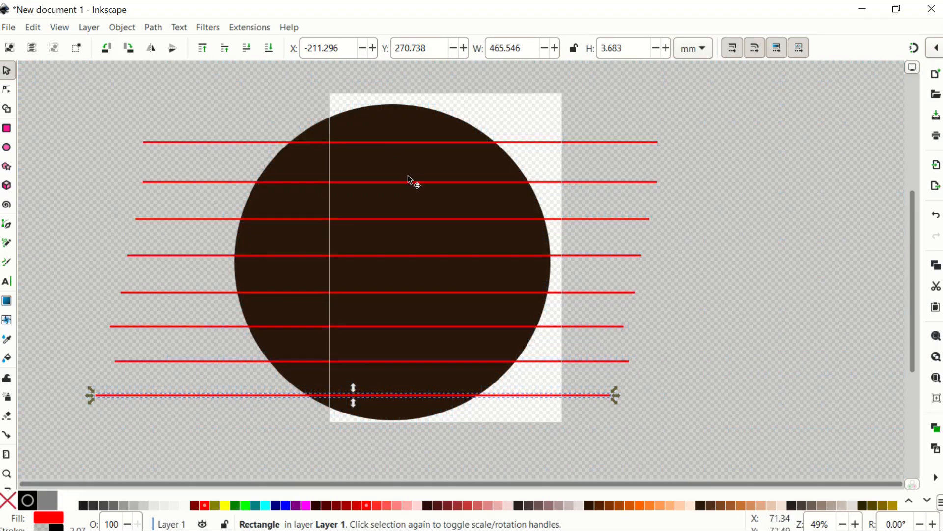
# Fracture the circle and all eight red lines into separate pieces
pyautogui.hotkey('ctrl', 'a')
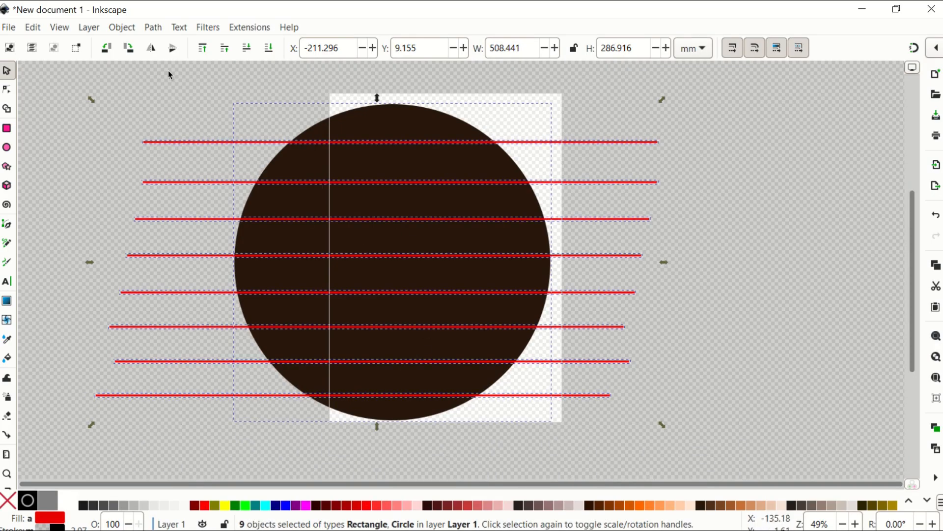
pyautogui.click(156, 30)
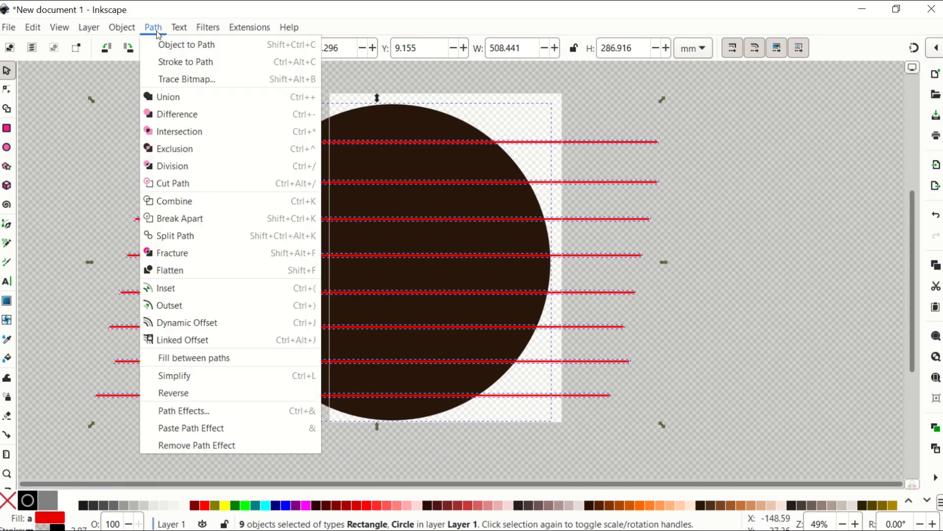
pyautogui.click(199, 254)
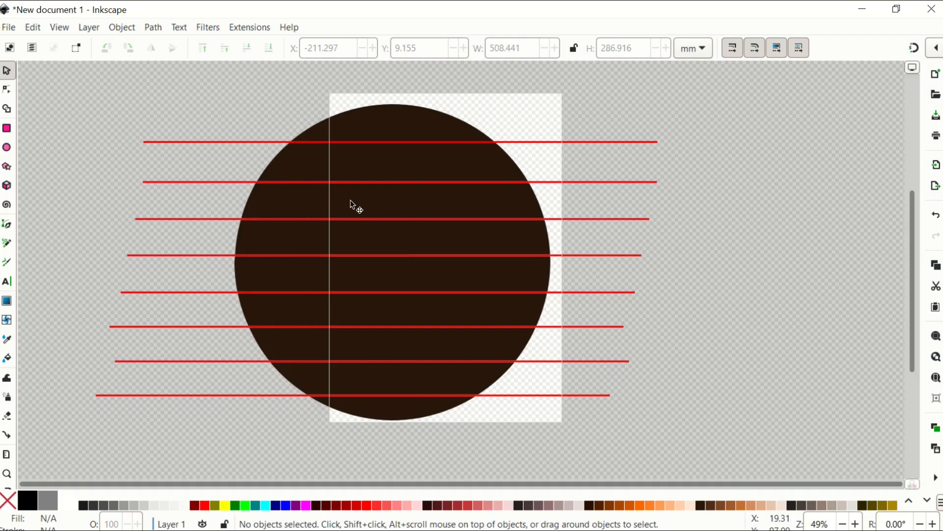
# Delete the red line segments that stick out past the circle's left side
pyautogui.click(253, 140)
pyautogui.moveTo(252, 140); pyautogui.dragTo(220, 142)
pyautogui.press('Delete')
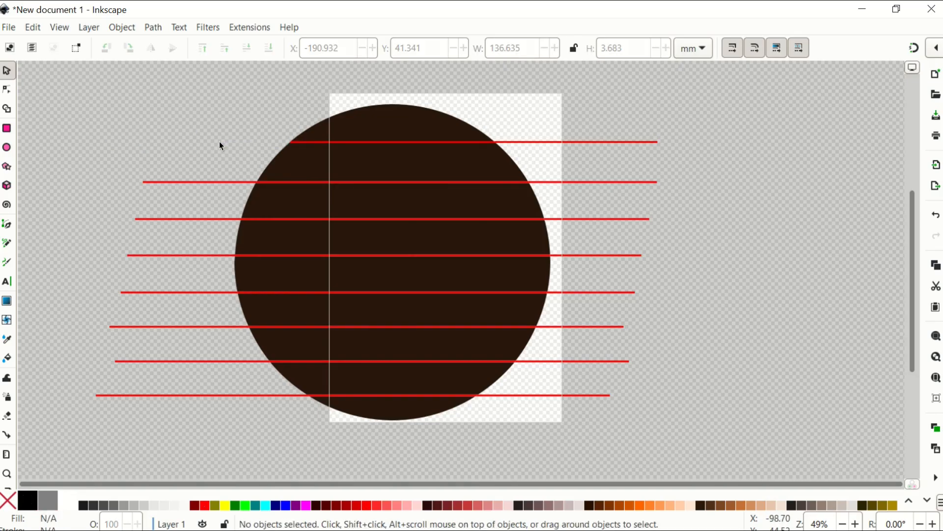
pyautogui.click(211, 181)
pyautogui.press('Delete')
pyautogui.click(205, 219)
pyautogui.press('Delete')
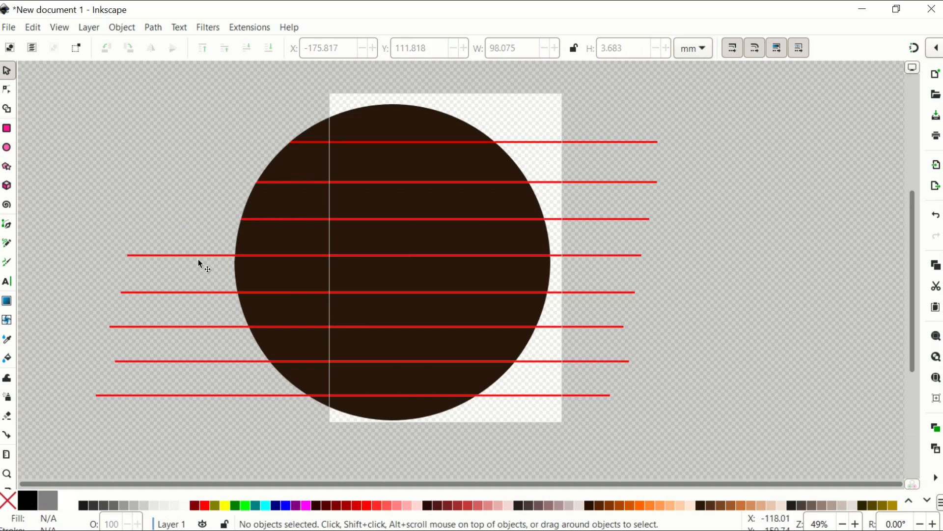
pyautogui.click(198, 256)
pyautogui.press('Delete')
pyautogui.click(199, 293)
pyautogui.press('Delete')
pyautogui.click(196, 326)
pyautogui.press('Delete')
# Delete the red line segments that stick out past the circle's right side
pyautogui.click(552, 363)
pyautogui.press('Delete')
pyautogui.click(562, 326)
pyautogui.press('Delete')
pyautogui.click(570, 292)
pyautogui.press('Delete')
pyautogui.click(571, 254)
pyautogui.press('Delete')
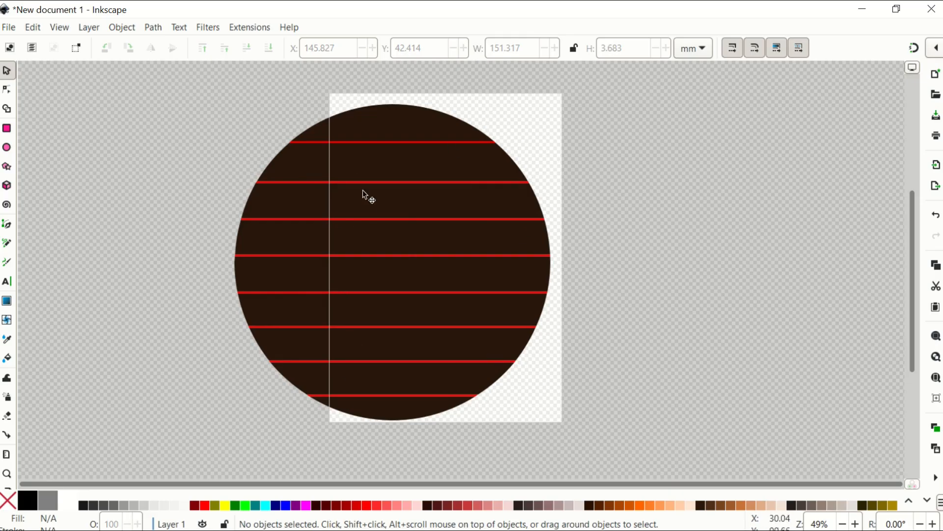
# Delete all the red line segments inside the circle, leaving gaps between the dark brown slices
pyautogui.click(367, 142)
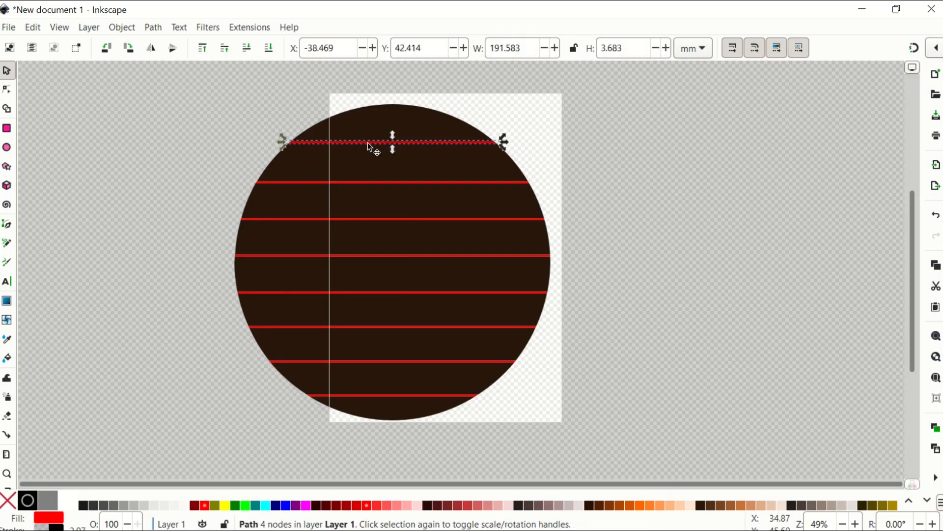
pyautogui.press('Delete')
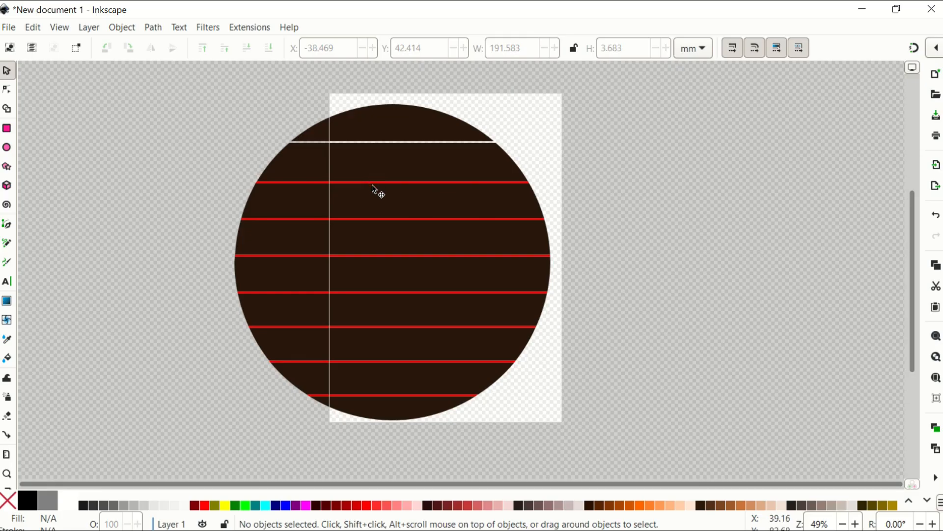
pyautogui.click(372, 183)
pyautogui.press('Delete')
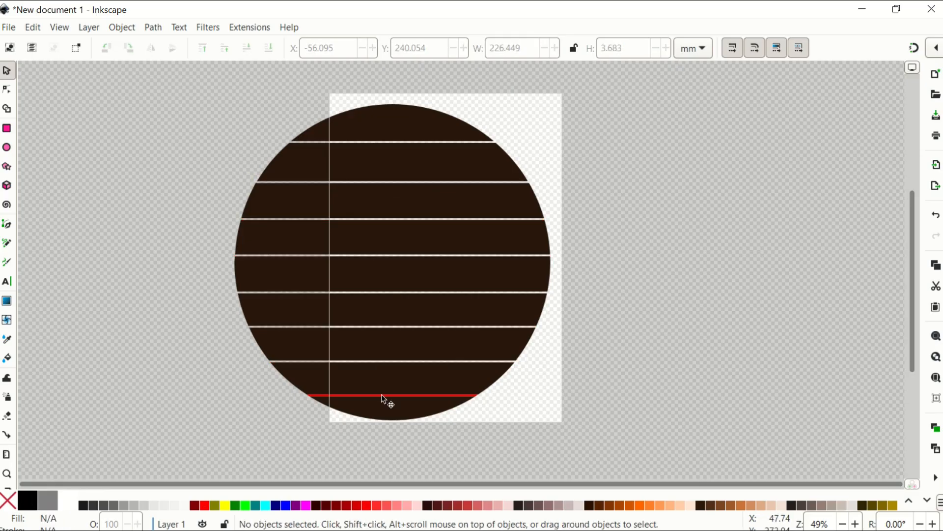
pyautogui.click(381, 394)
pyautogui.press('Delete')
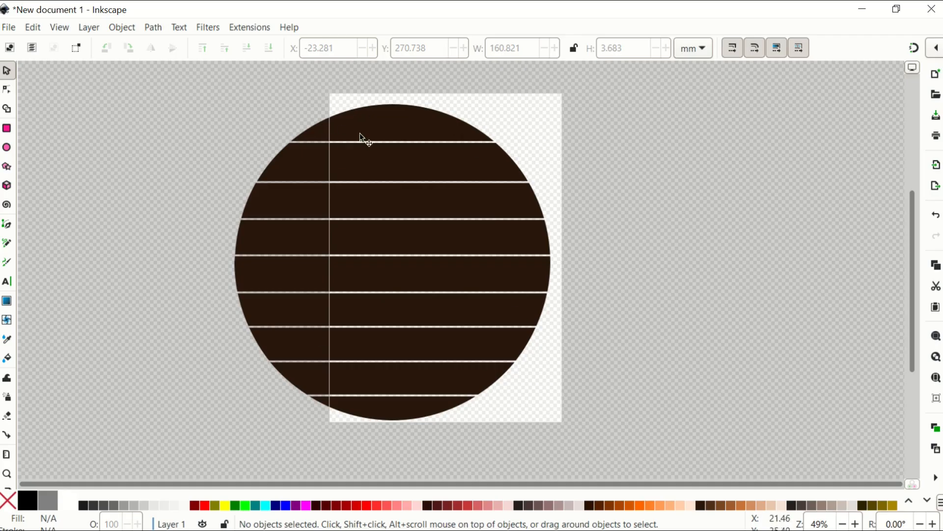
# Try moving the circle's lowest slice away from the others and undo the move
pyautogui.moveTo(372, 419); pyautogui.dragTo(400, 457)
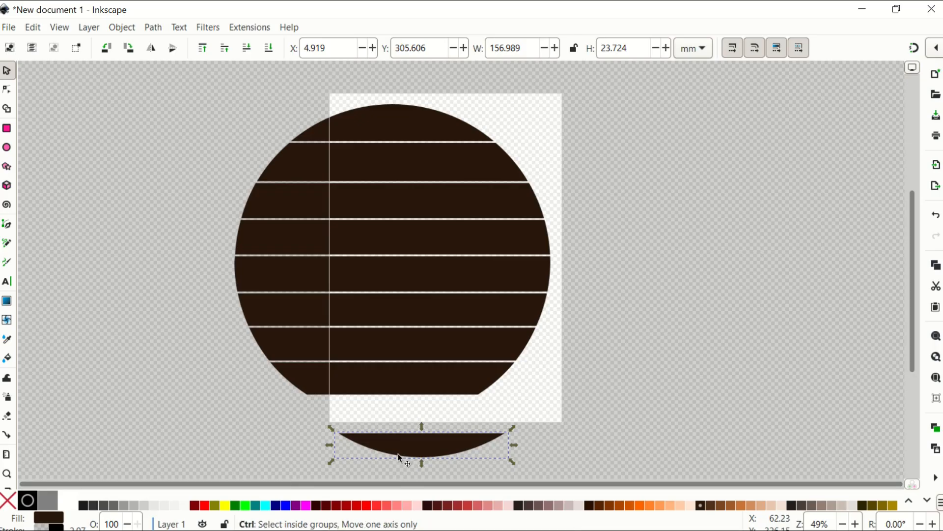
pyautogui.hotkey('ctrl', 'z')
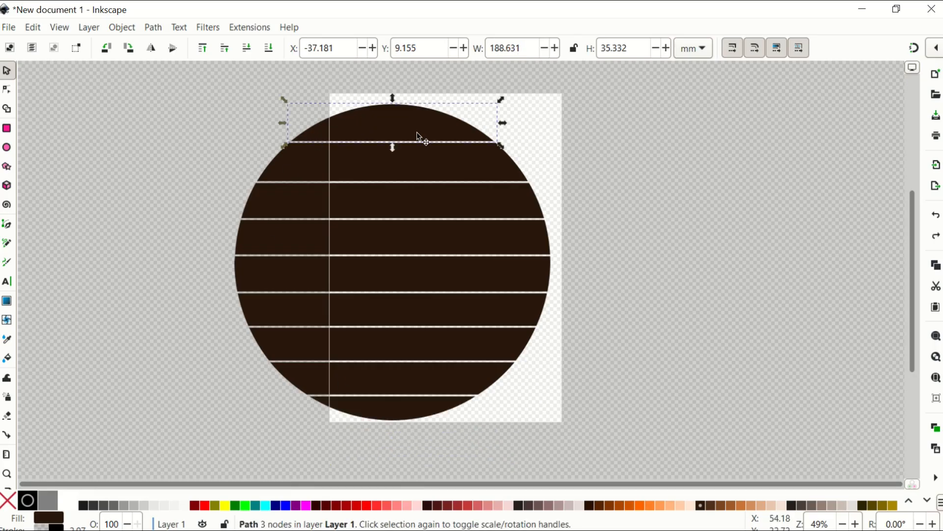
# Fill the circle's top three slices, going downward, with light pink, salmon pink and navy blue
pyautogui.click(417, 506)
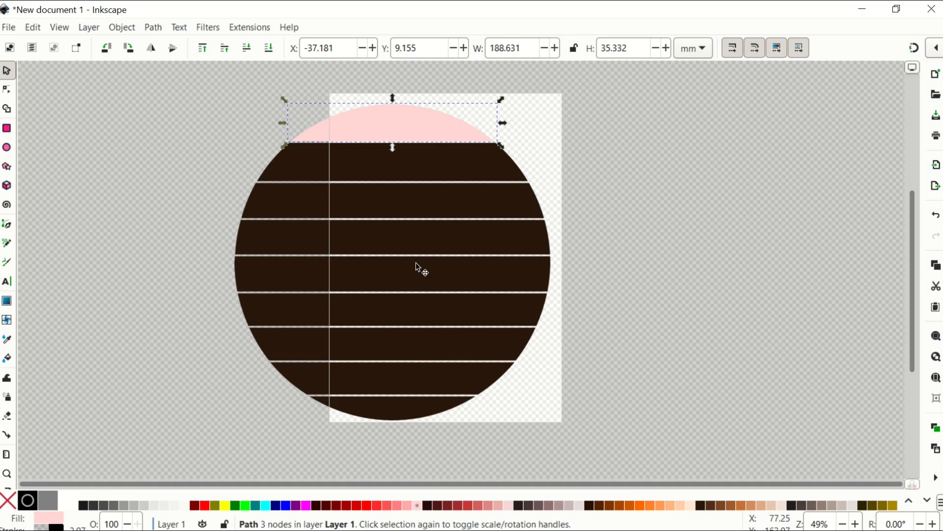
pyautogui.click(415, 172)
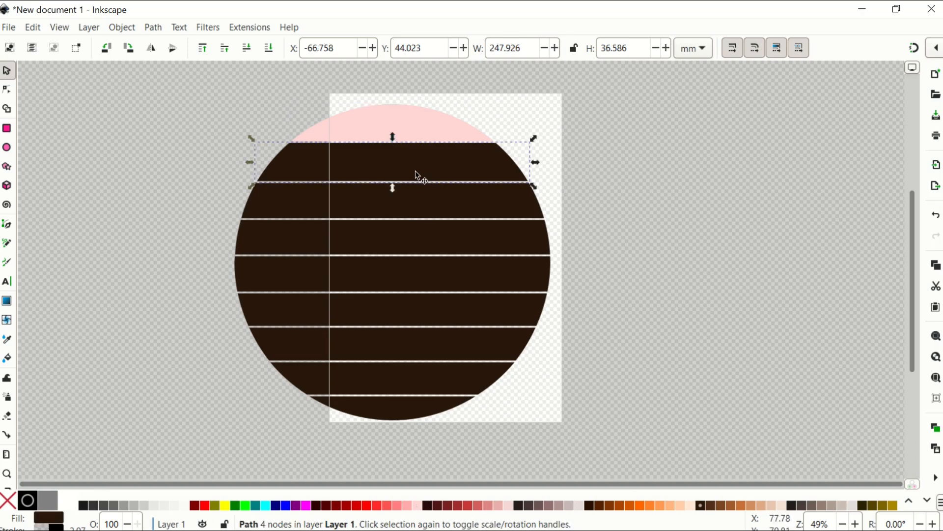
pyautogui.click(396, 505)
pyautogui.click(413, 212)
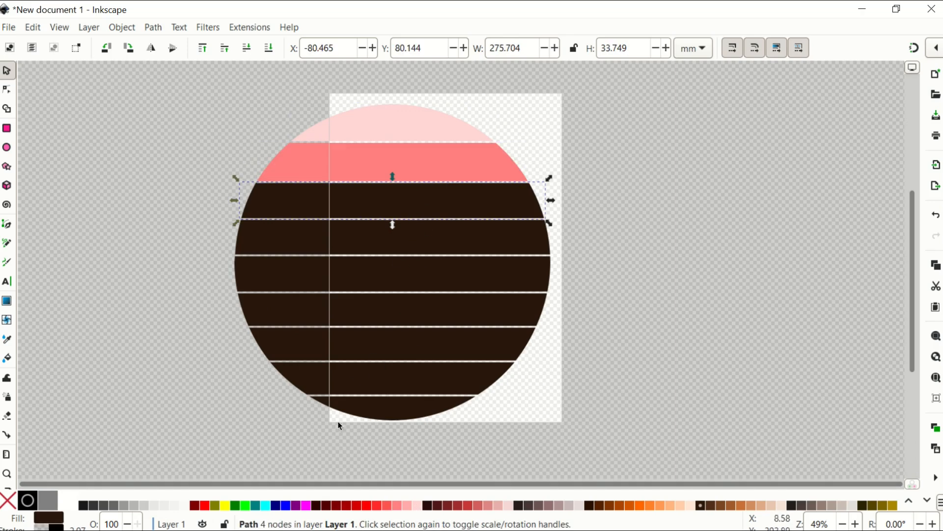
pyautogui.click(274, 506)
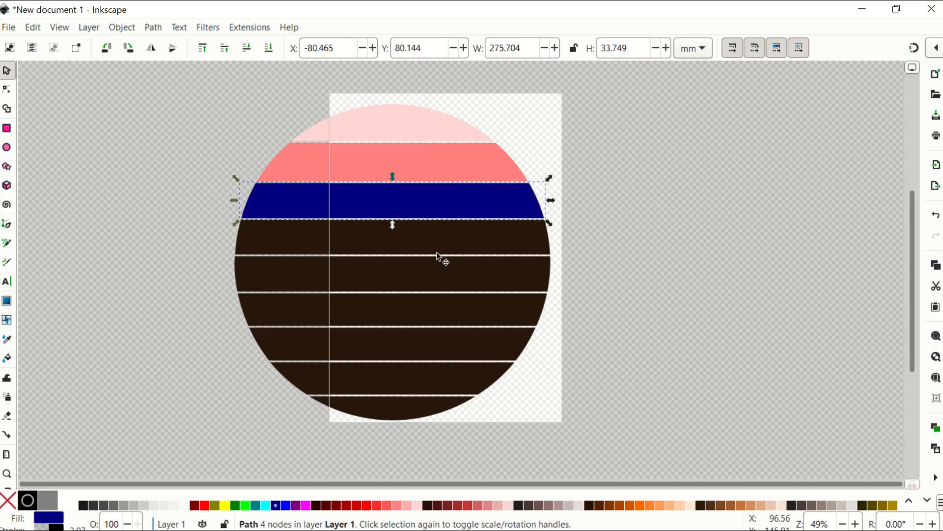
# Fill the fourth, fifth and sixth slices from the circle's top with burnt orange, light orange and yellow
pyautogui.click(438, 238)
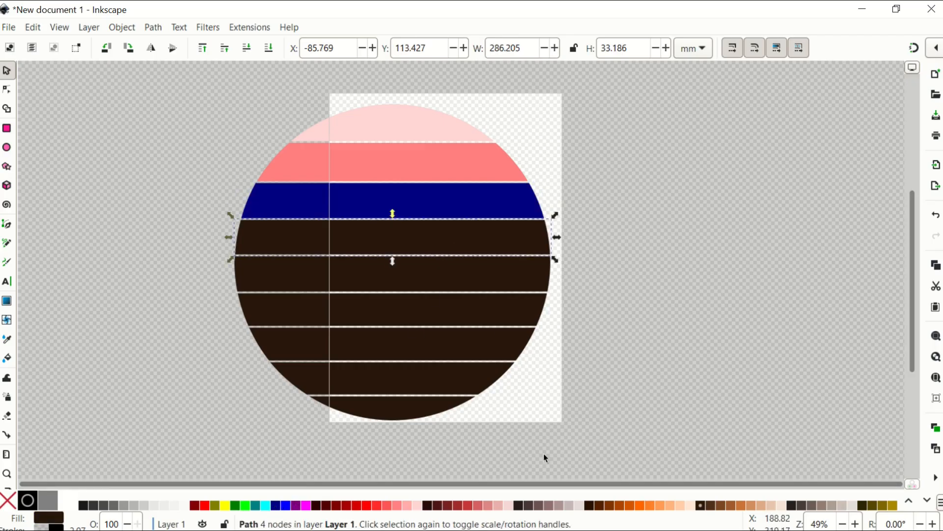
pyautogui.click(618, 505)
pyautogui.click(429, 275)
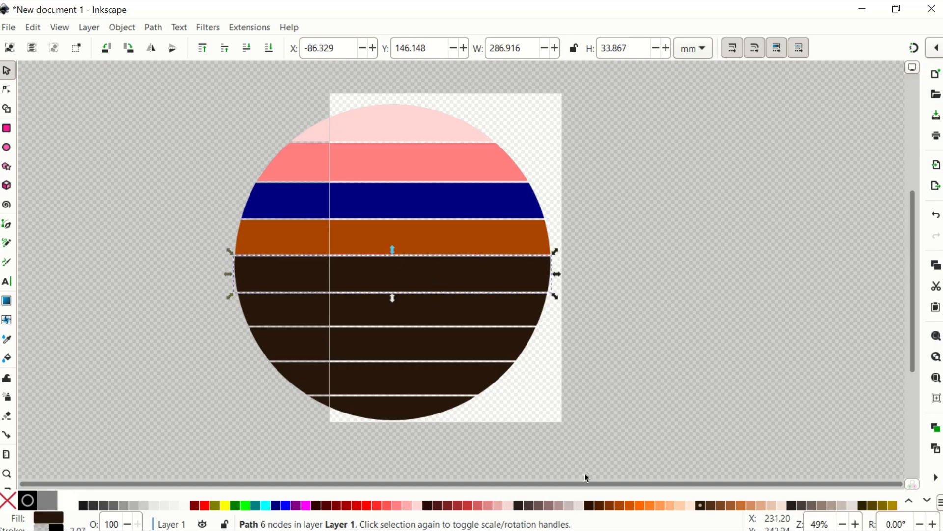
pyautogui.click(670, 506)
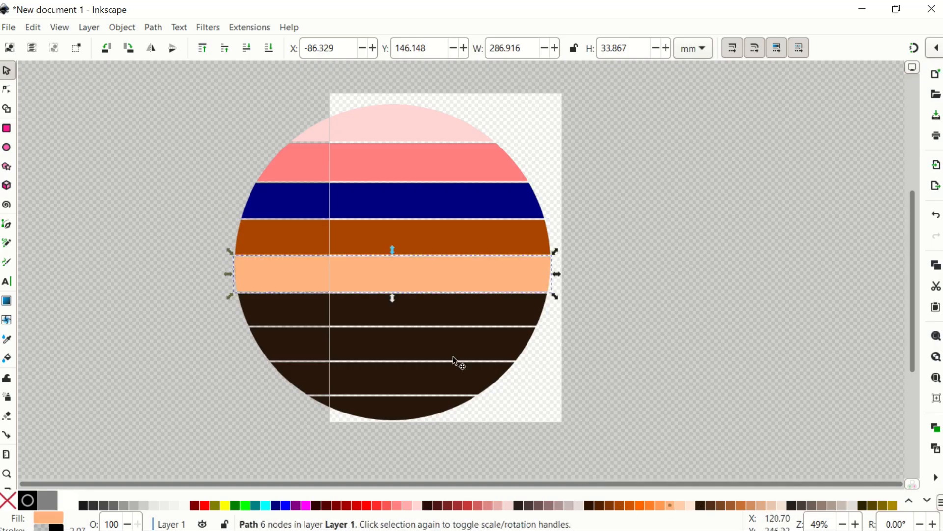
pyautogui.click(432, 316)
pyautogui.click(228, 505)
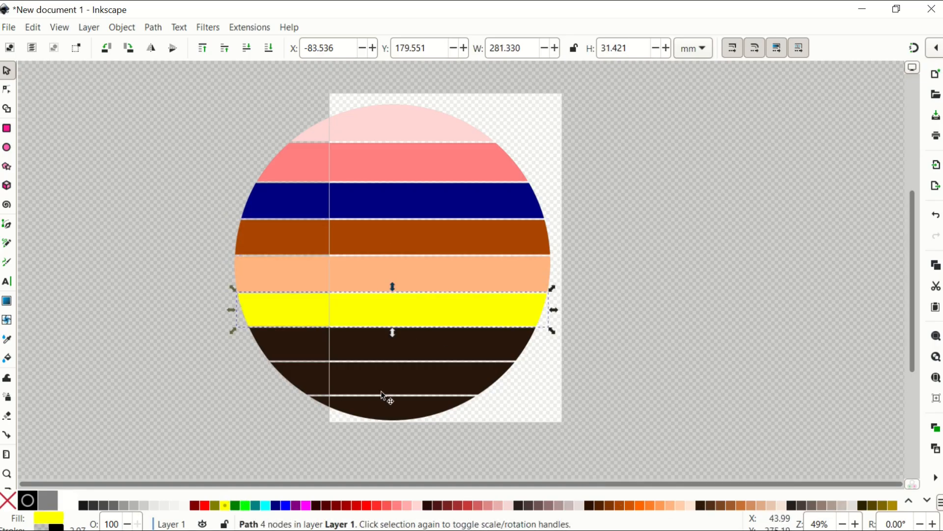
# Fill the circle's three lowest slices, going downward, with magenta, bright green and Maroon (#800000)
pyautogui.click(388, 351)
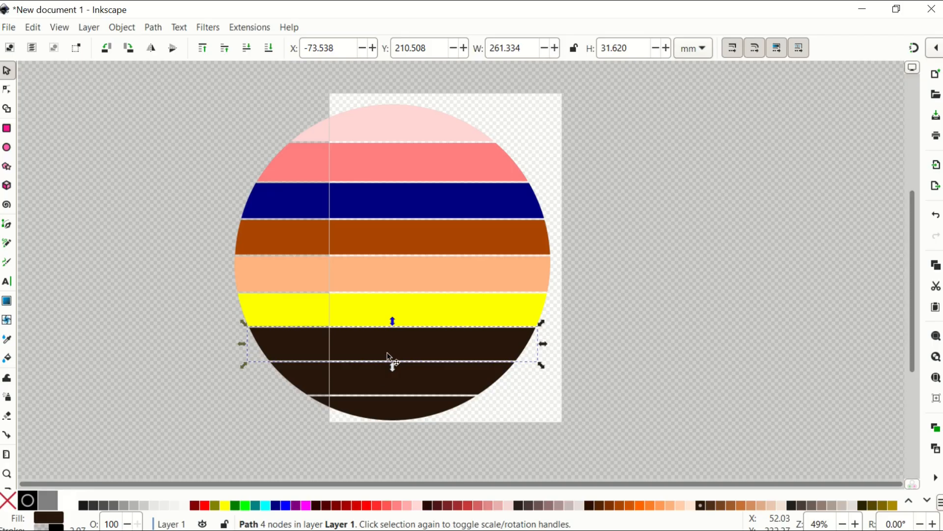
pyautogui.click(306, 505)
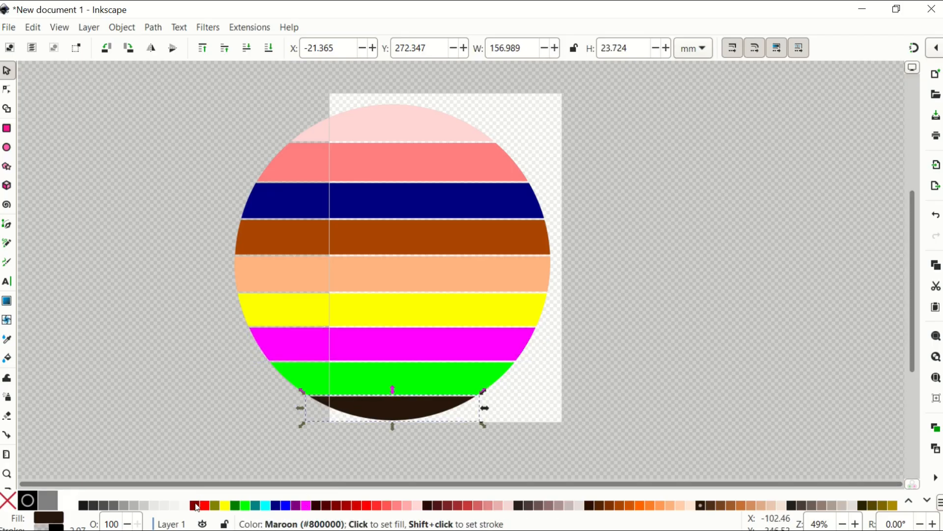
pyautogui.click(195, 506)
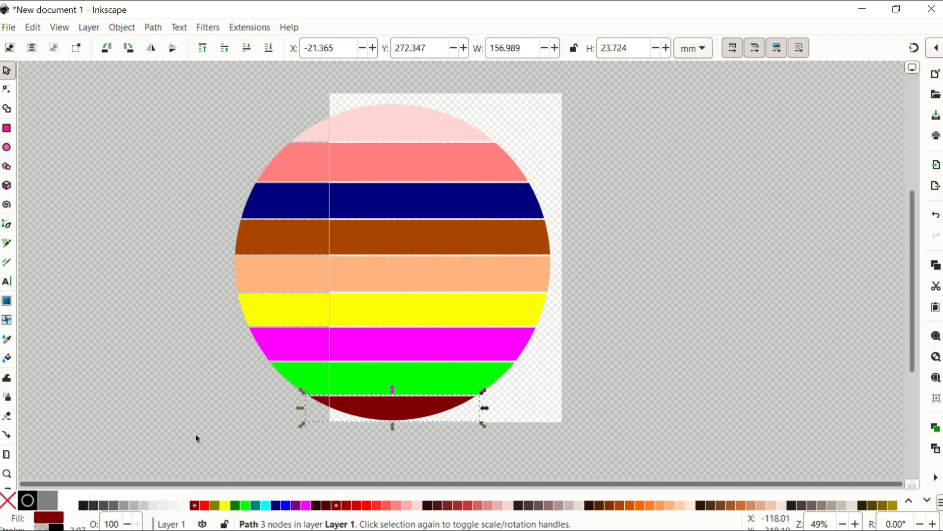
# Deselect everything, resize the page to fit the striped circle and open the export settings
pyautogui.click(192, 424)
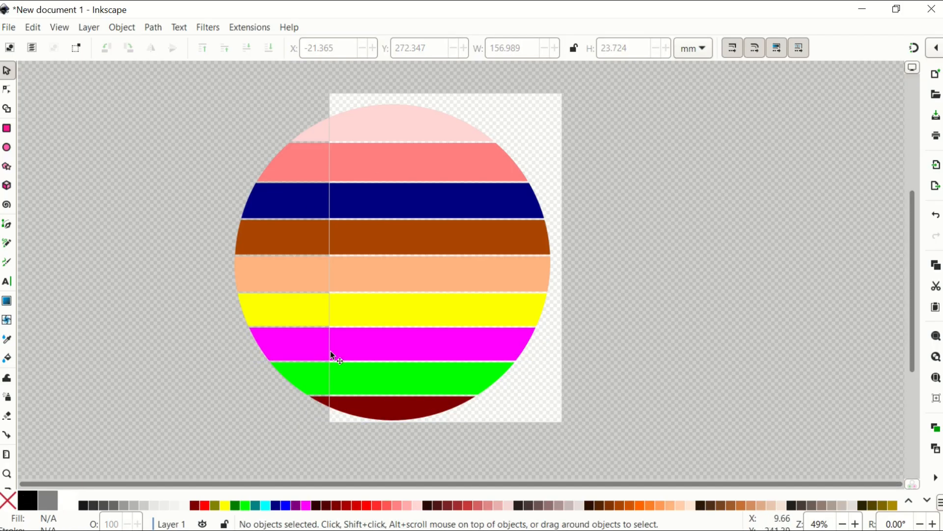
pyautogui.hotkey('ctrl', 'shift', 'e')
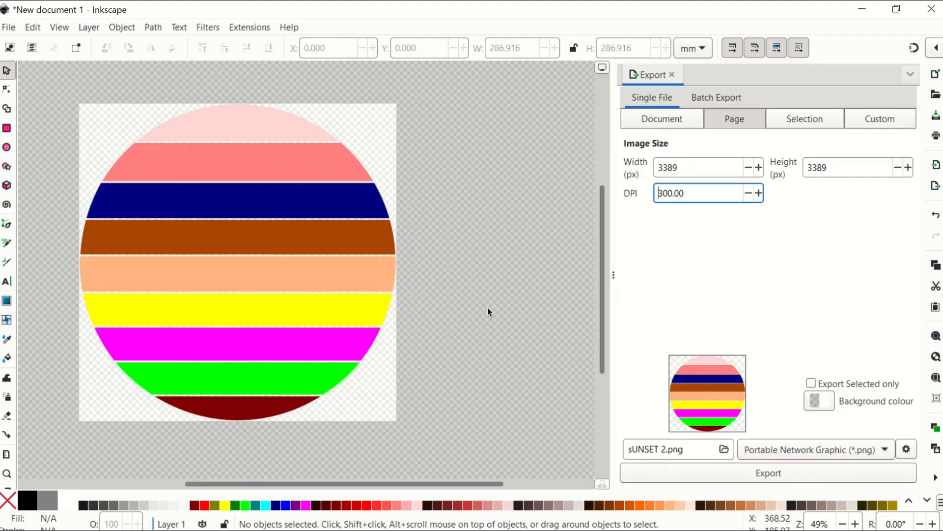